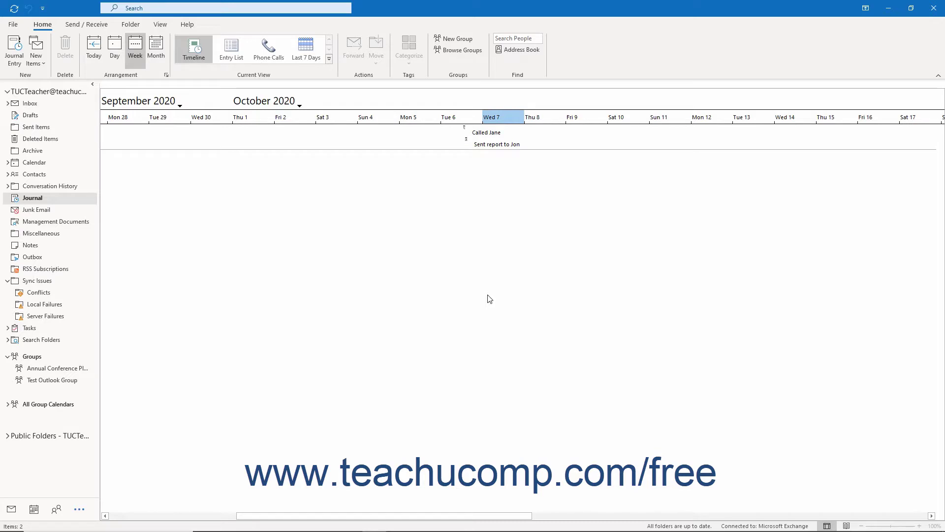
Step: Start a new journal entry 'Sent Jane's Info to Jon' with entry type Email Message
click(80, 199)
click(16, 64)
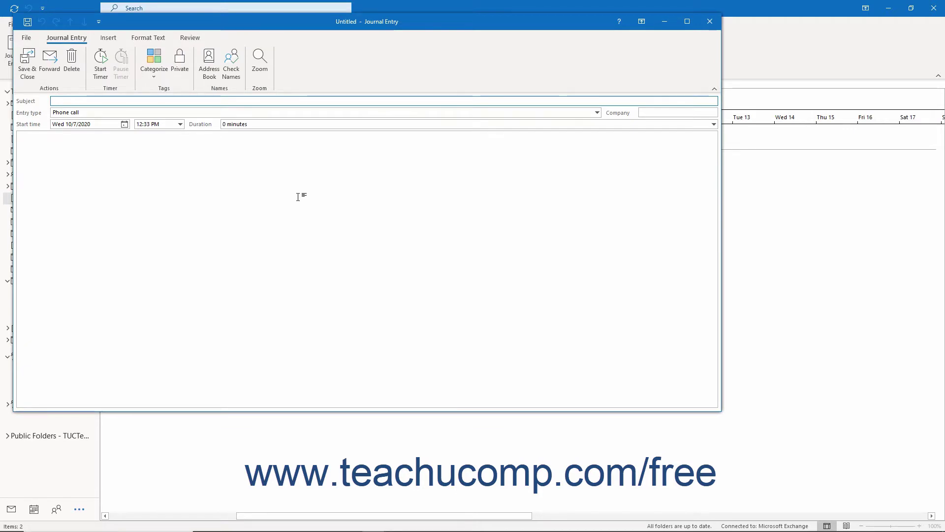
text(Sent Jane's Info to Jon)
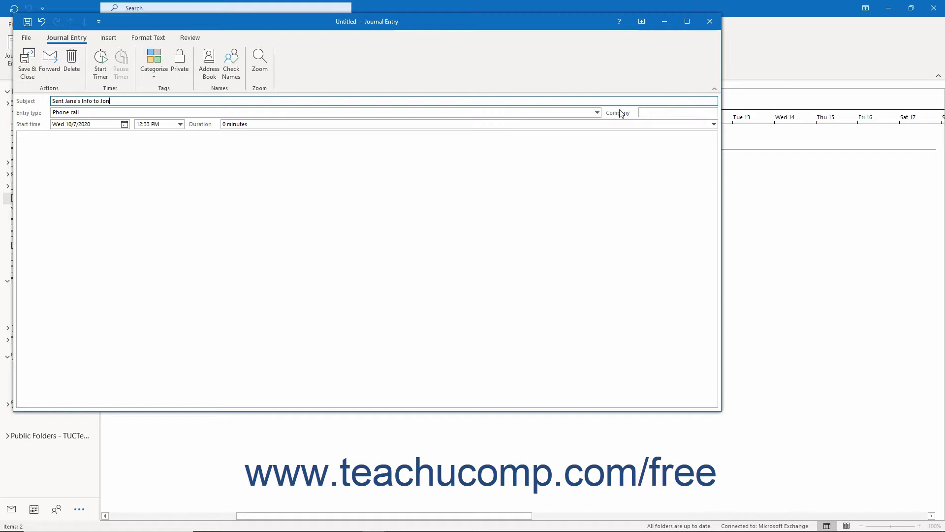
click(598, 113)
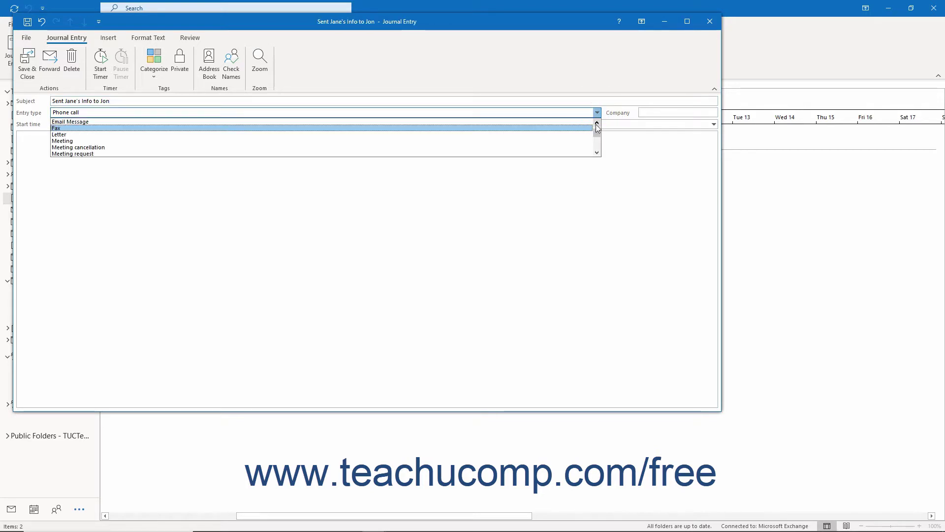
click(595, 124)
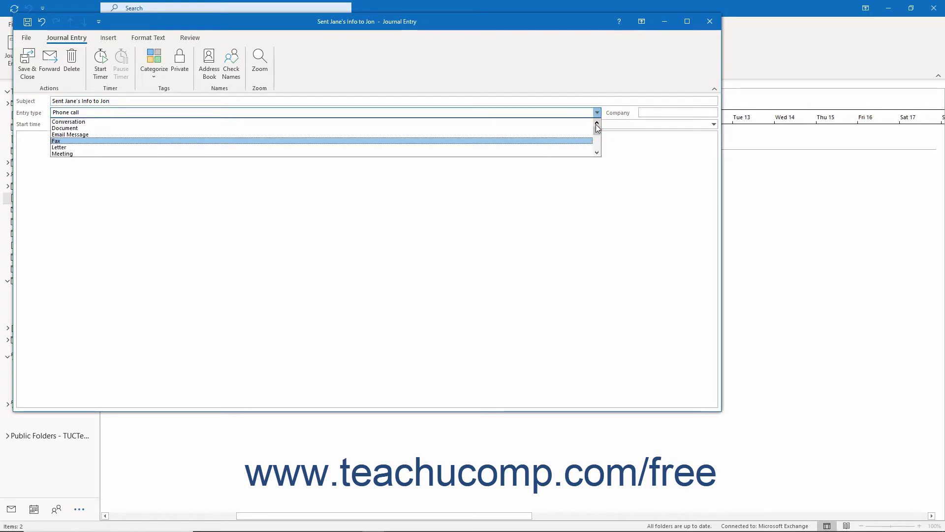
click(481, 135)
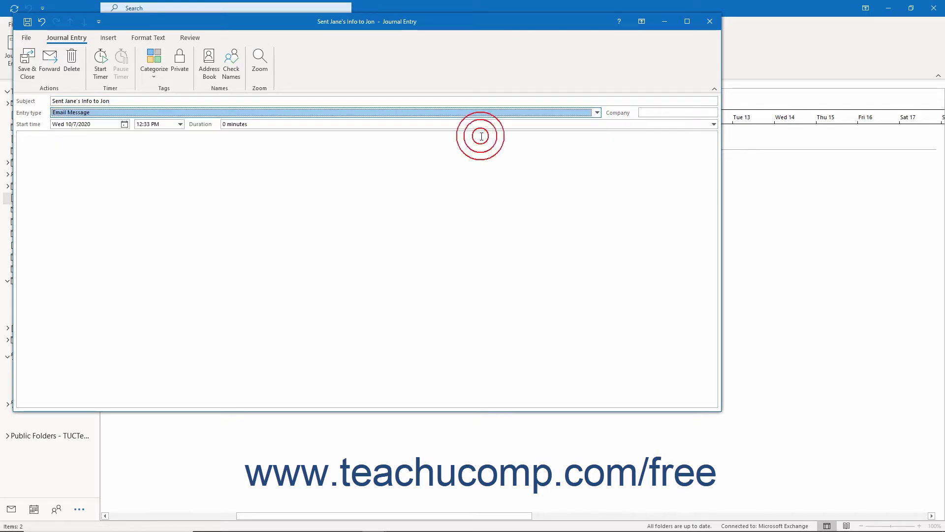
click(646, 111)
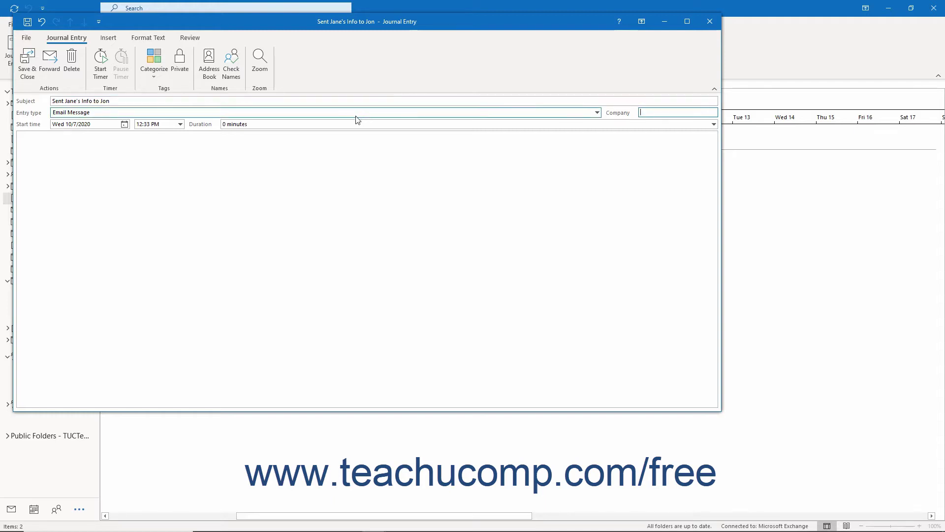
Step: Set the start to Mon 10/5/2020 at 3:00 PM with a 5-minute duration
click(125, 124)
click(66, 164)
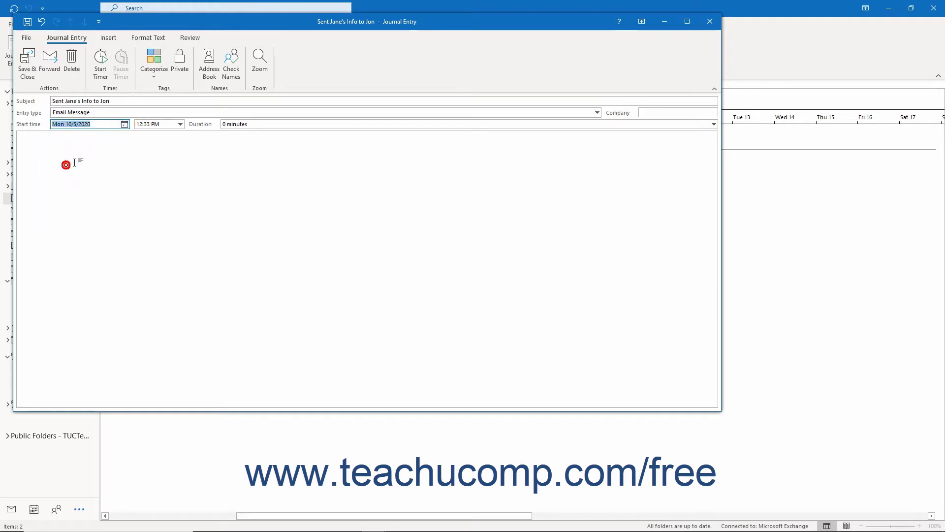
click(180, 124)
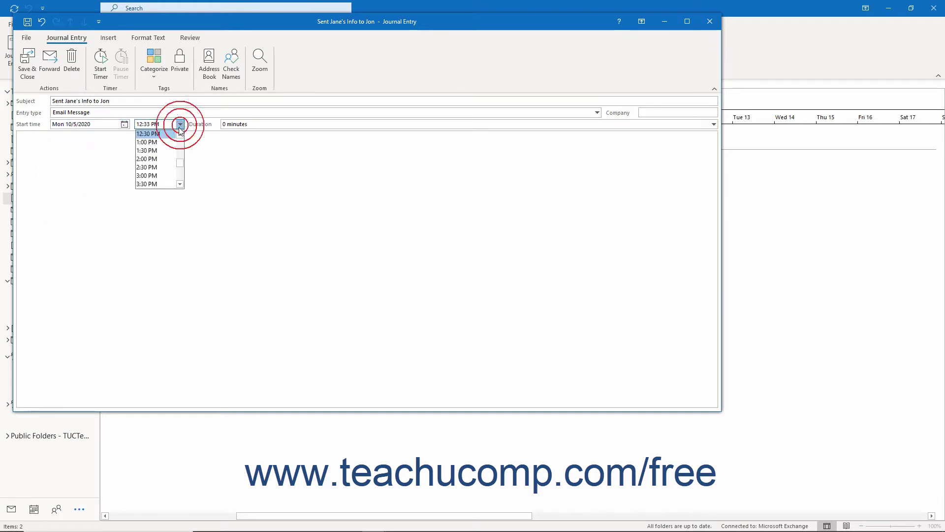
click(159, 175)
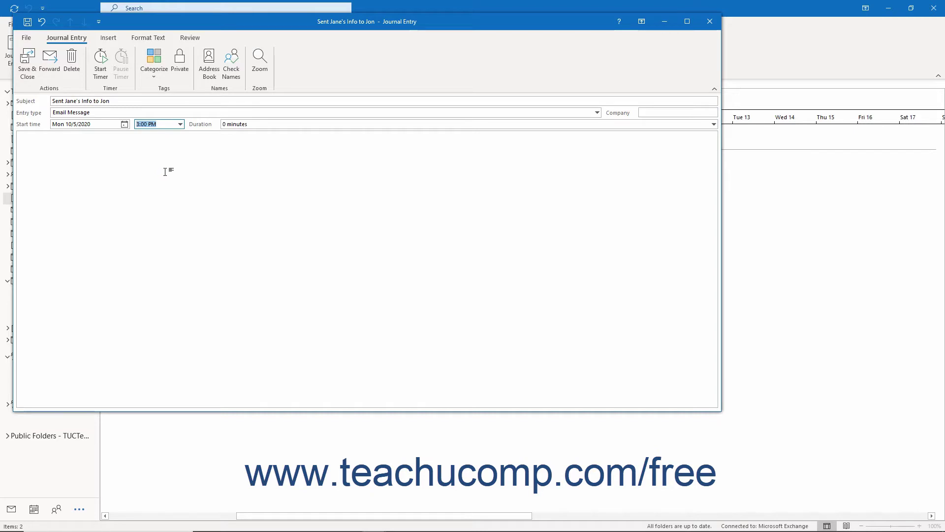
click(224, 124)
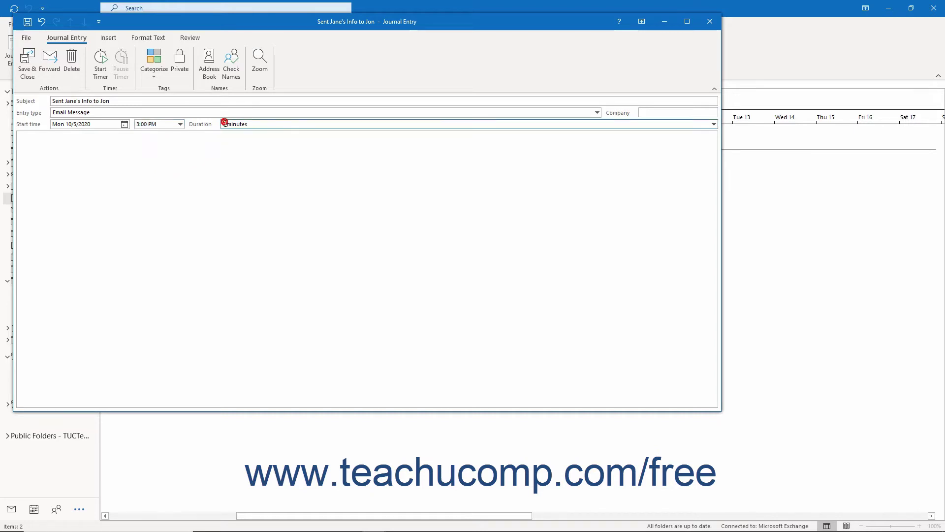
key(BackSpace)
text(5)
Step: Write the note 'Sent Jon Jane's contact info and a worksheet.' leaving the entry type unchanged
click(162, 160)
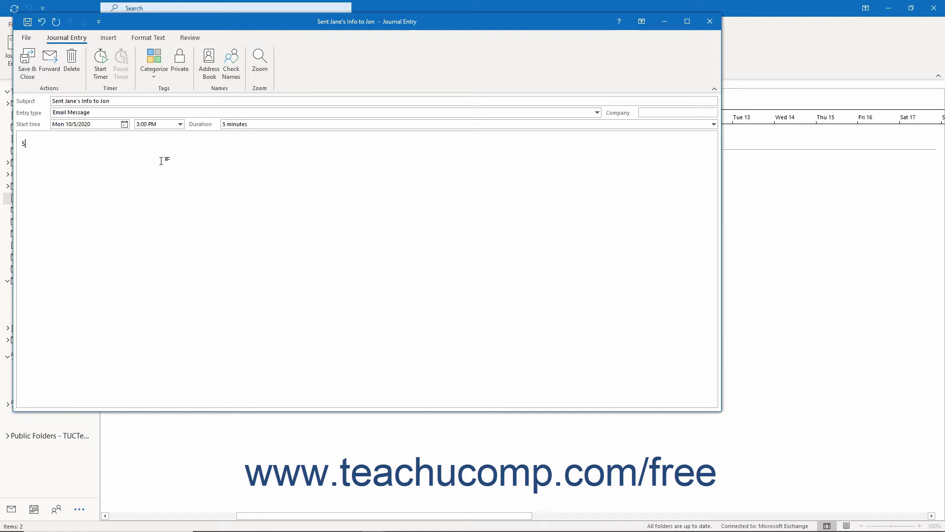
text(Sent Jon Jane's contact info and a worksheet.)
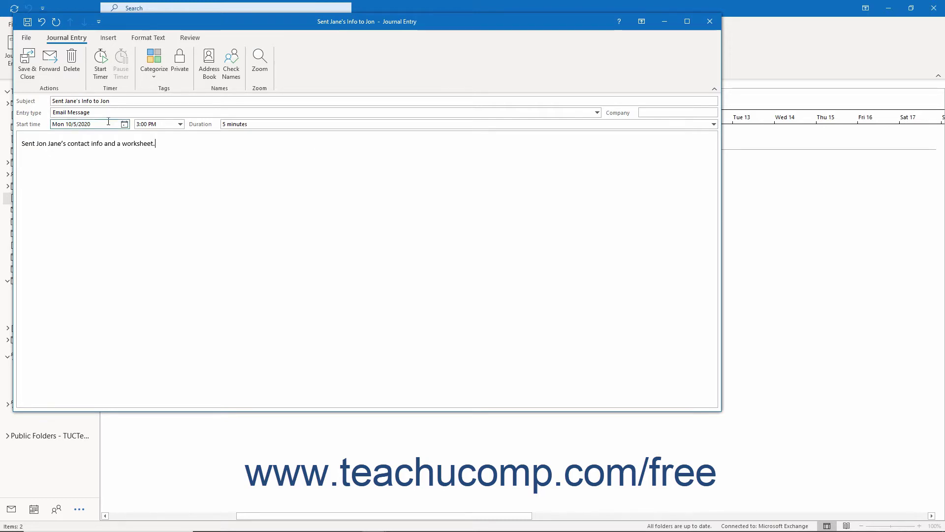
click(597, 112)
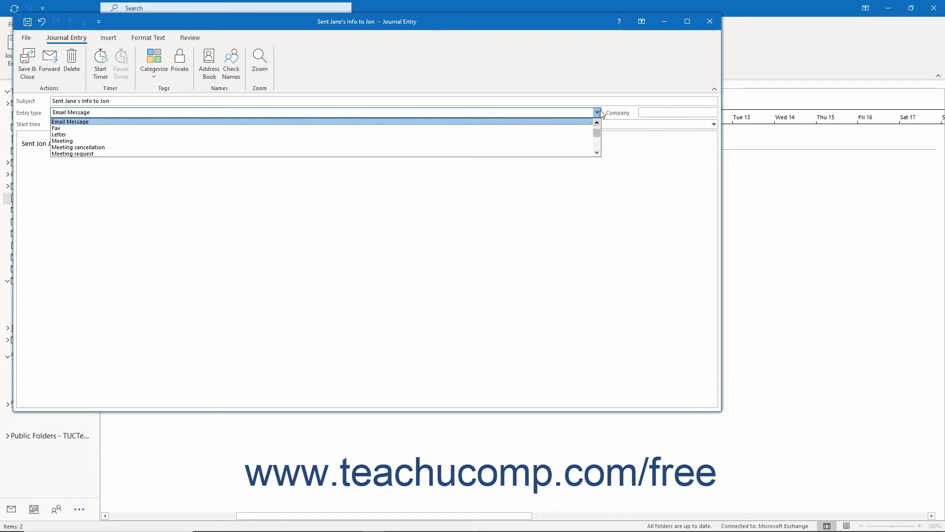
click(600, 111)
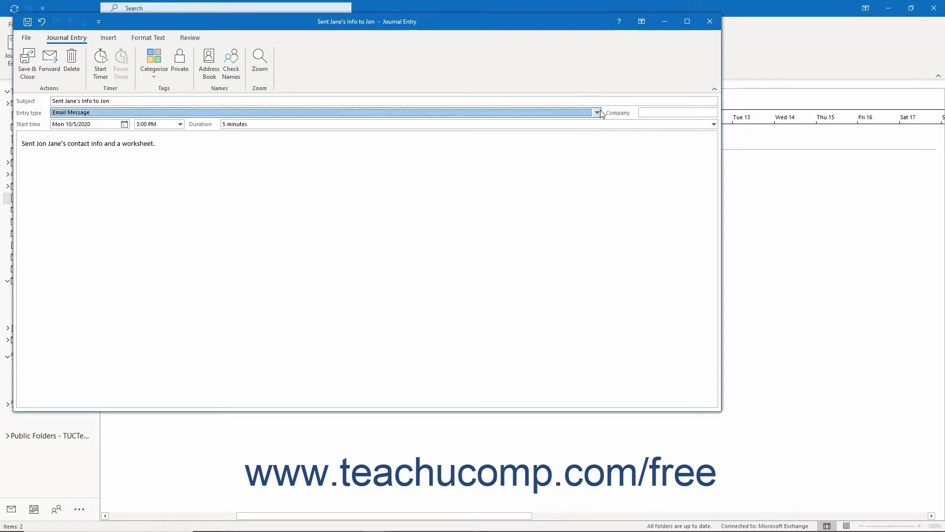
Step: Insert Jane Smith's contact from Contacts as an attachment via Outlook Item
click(100, 44)
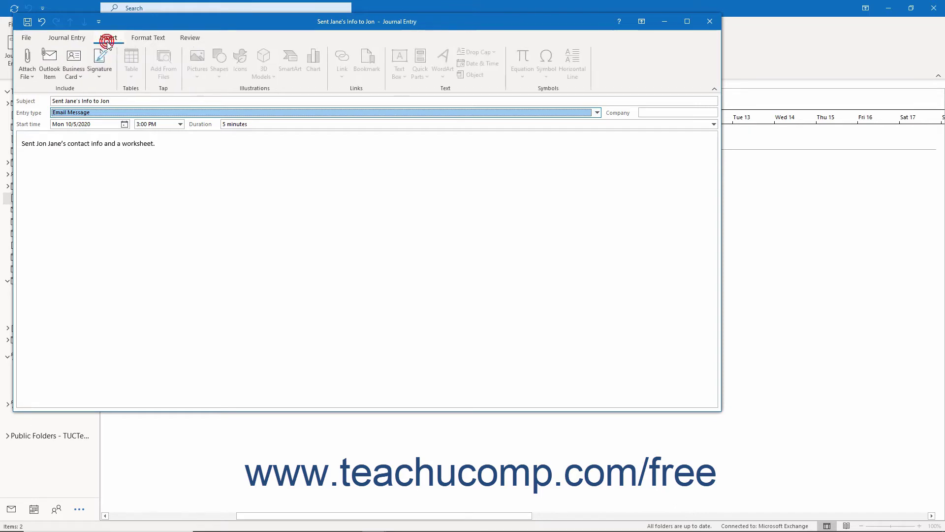
click(28, 65)
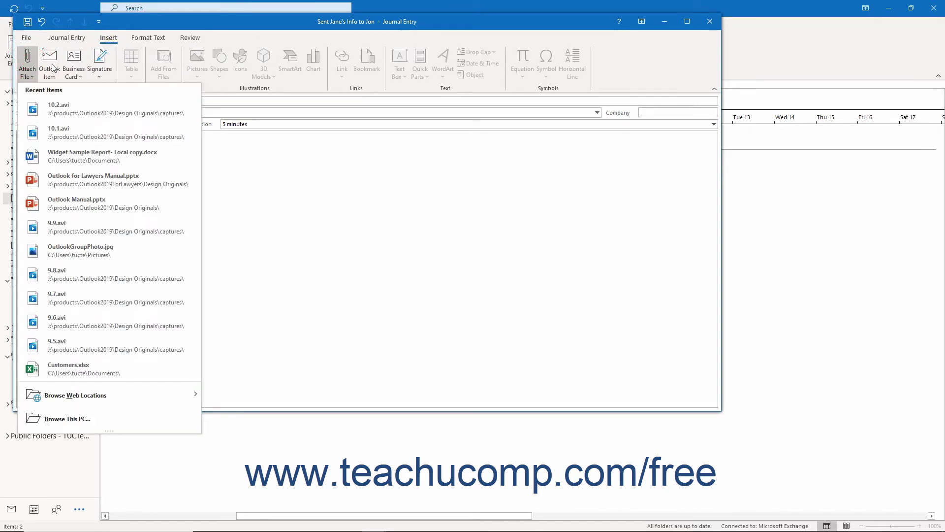
click(49, 67)
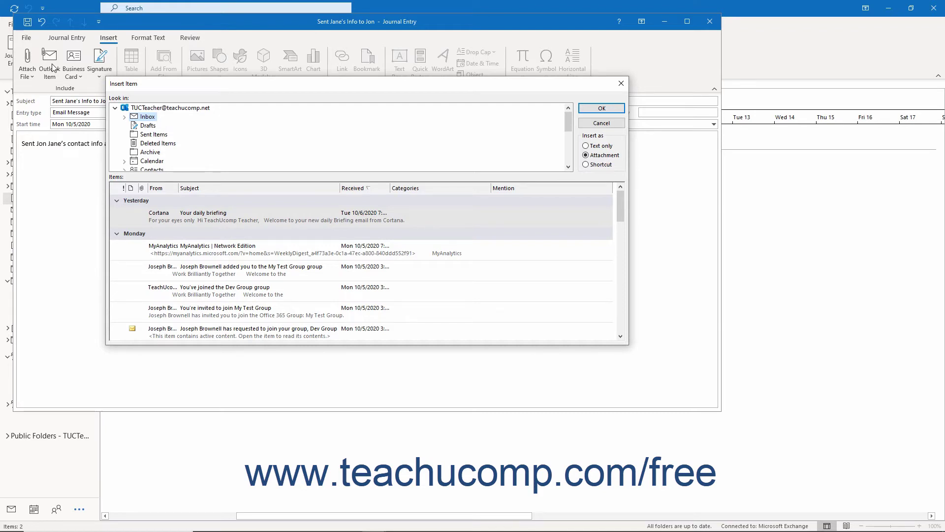
click(155, 169)
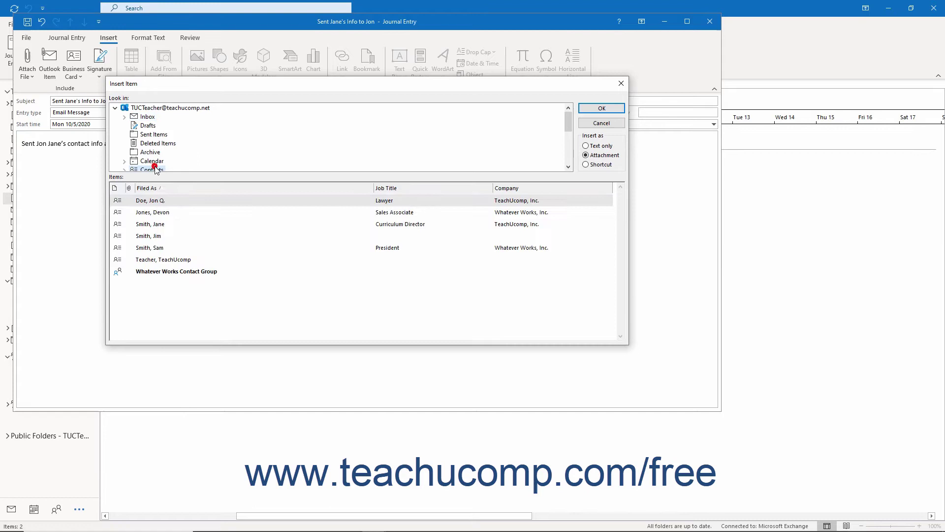
click(159, 226)
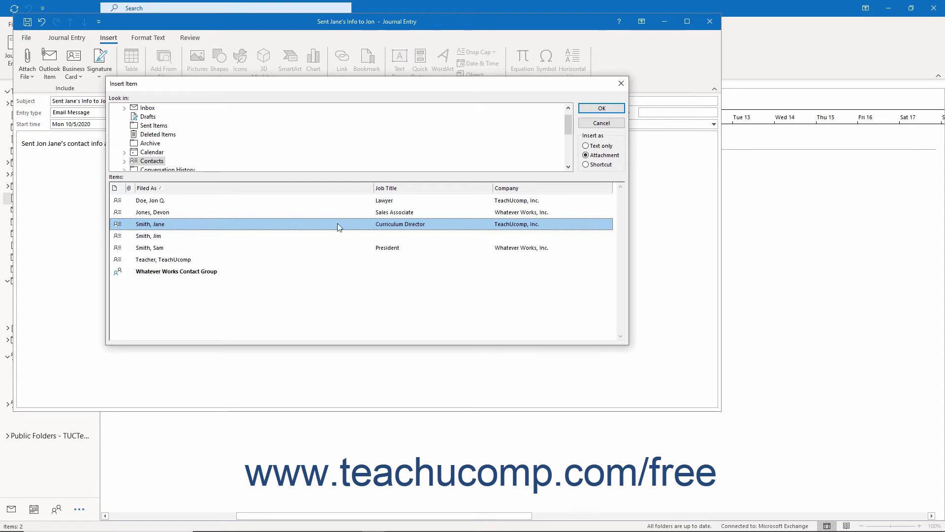
click(588, 157)
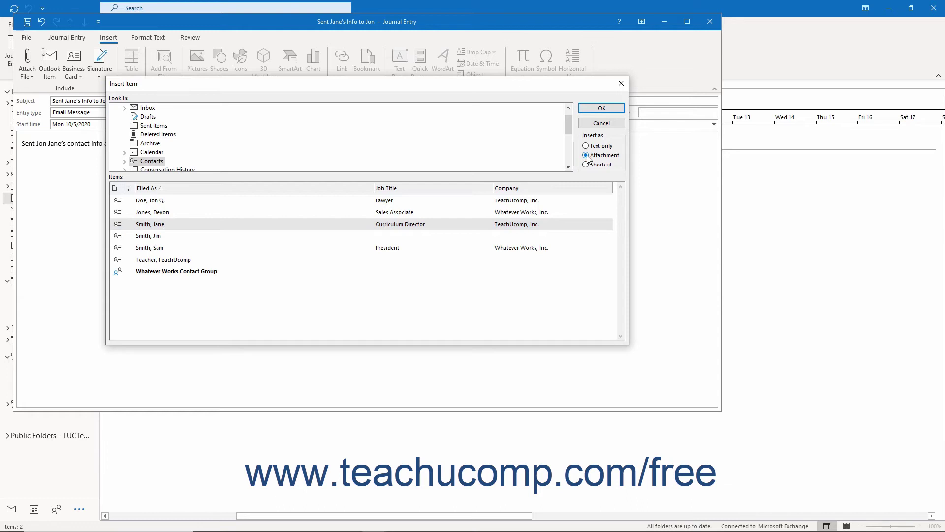
click(603, 108)
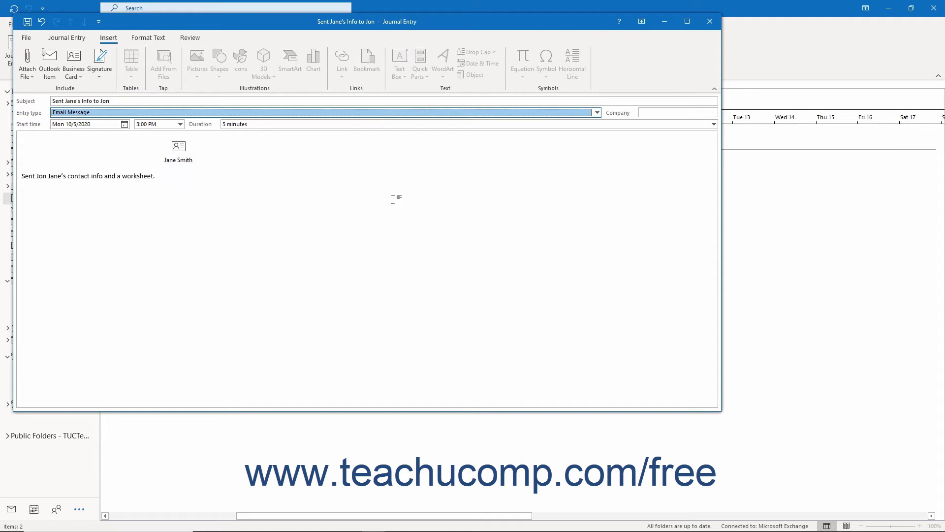
Step: Attach the workbook Flat-file Table.xlsx from Documents by browsing this PC
click(31, 77)
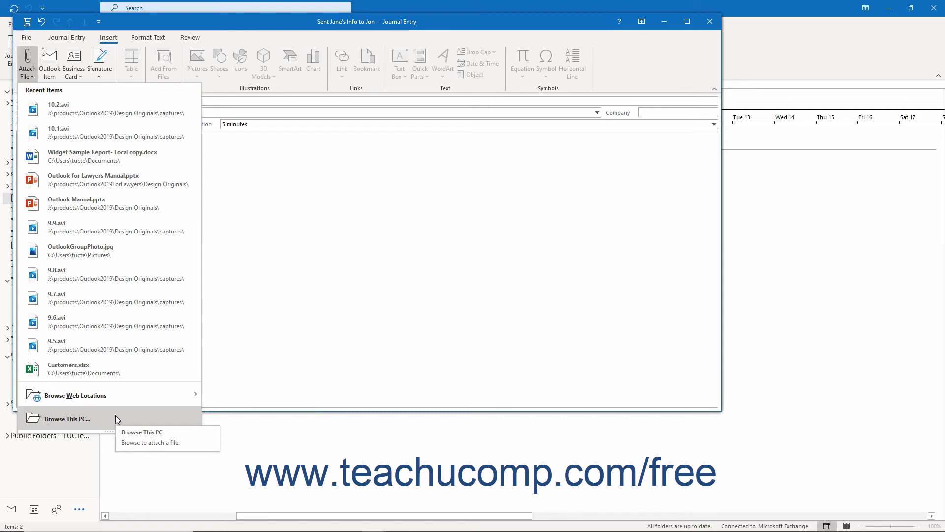
click(116, 419)
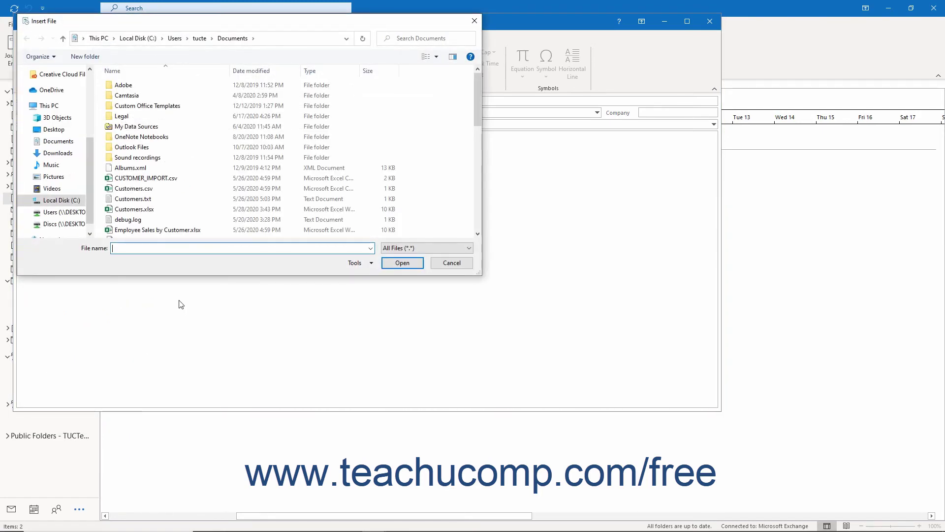
scroll(159, 188, down, 2)
click(159, 184)
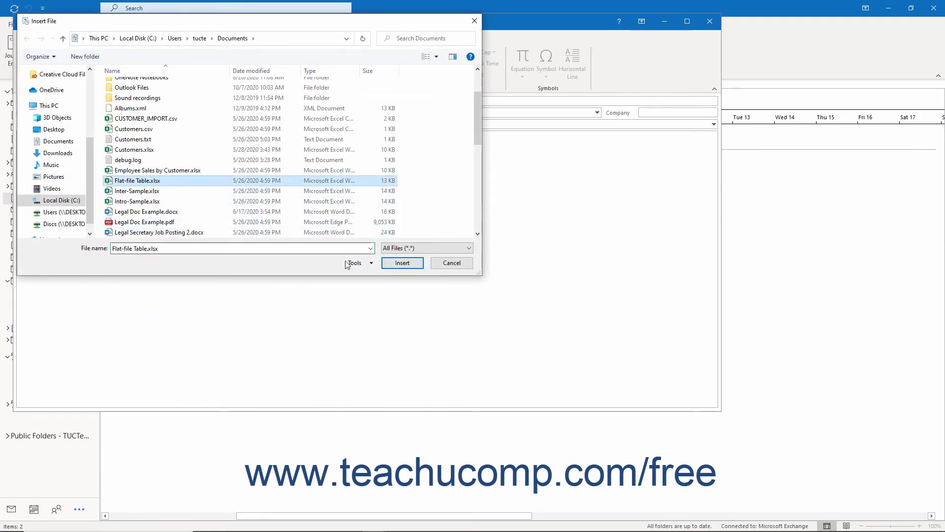
click(391, 266)
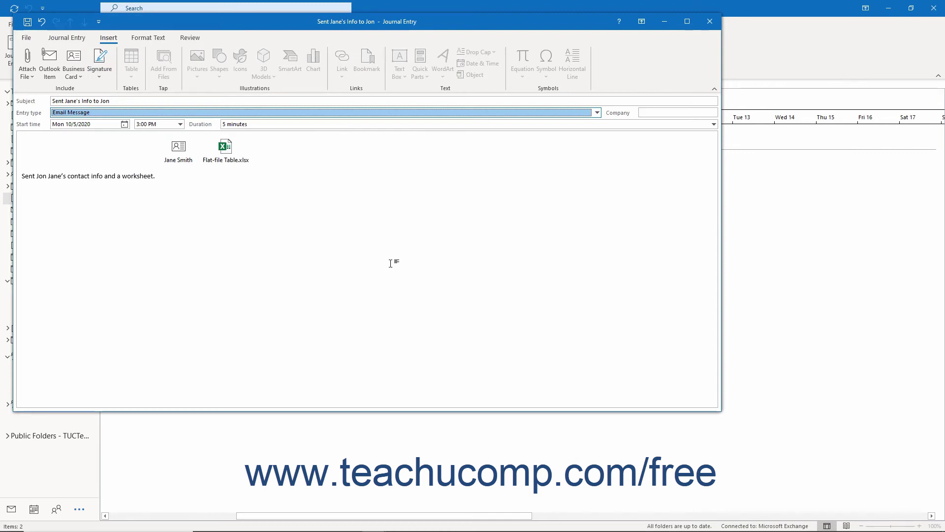
Step: Tag the entry with the pink Conferences category
click(76, 43)
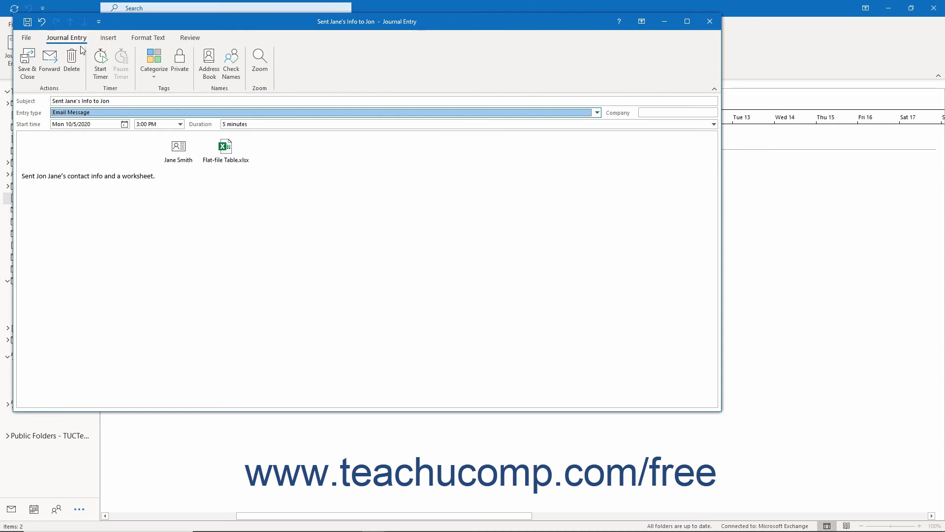
click(154, 74)
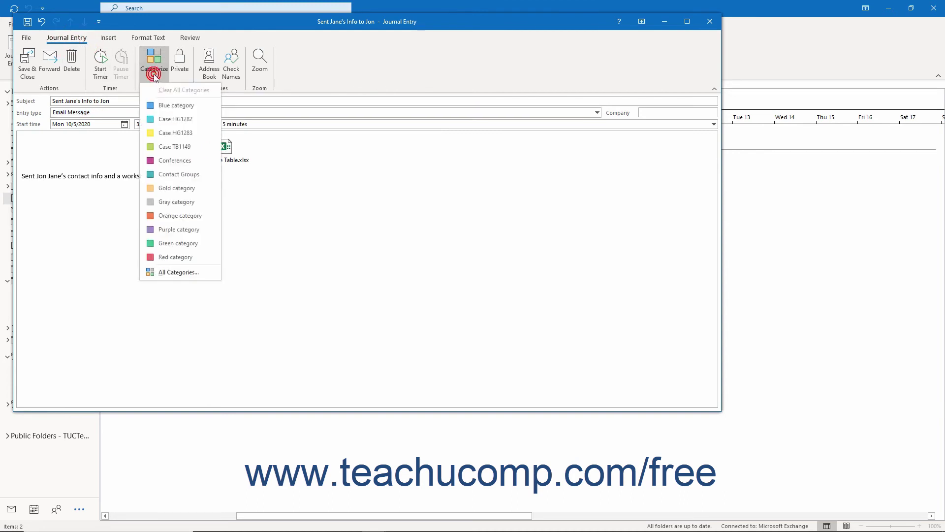
click(174, 160)
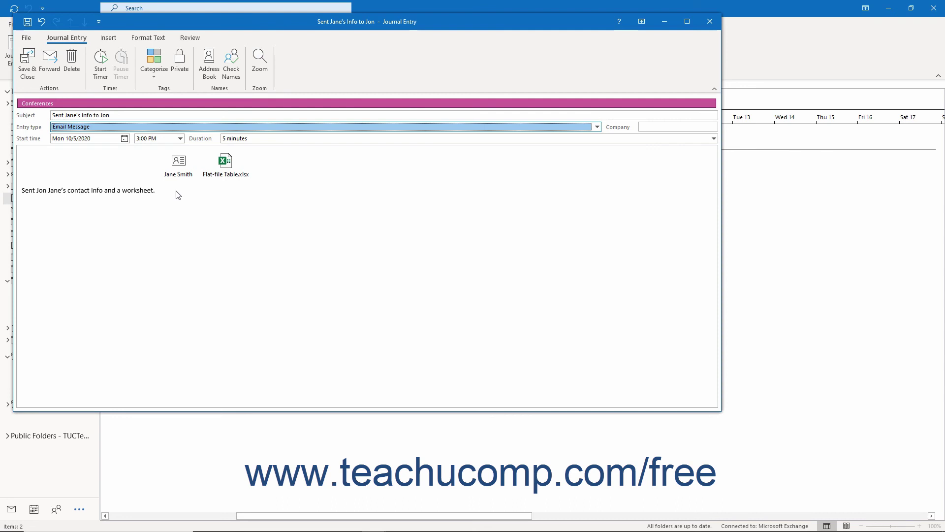
Step: Save and close the entry so it appears on the Journal timeline
click(28, 67)
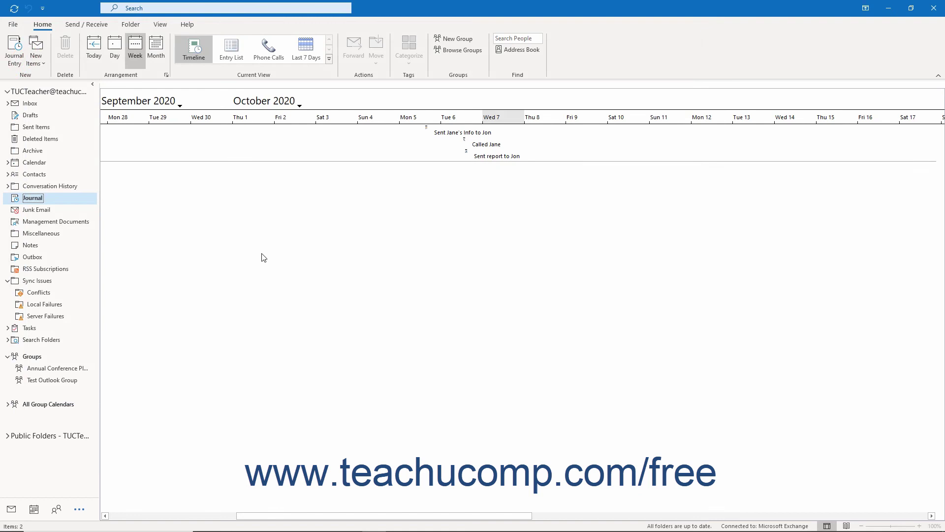